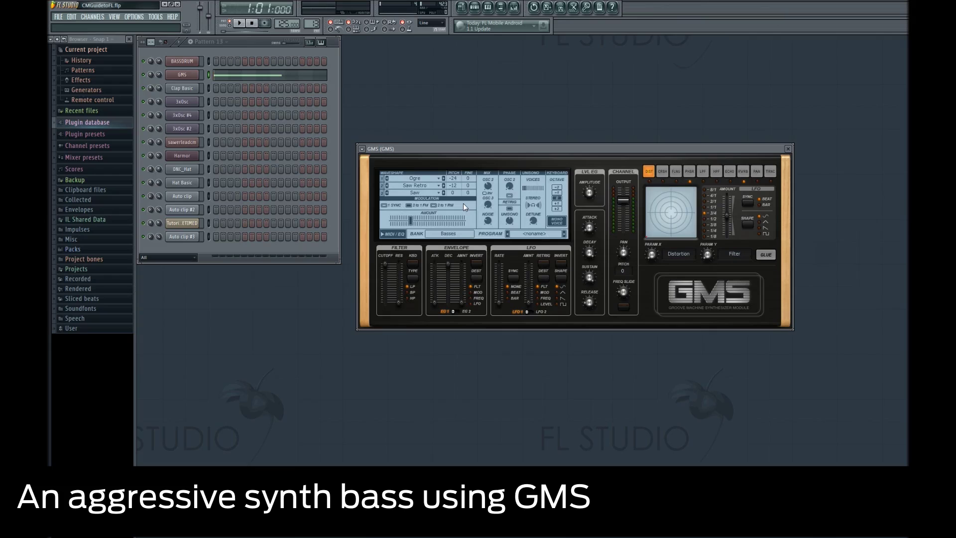
Play and stop the GMS bass pattern, then bring up the Plugin Picker with F8.
{"action": "left_click", "coordinate": [239, 23]}
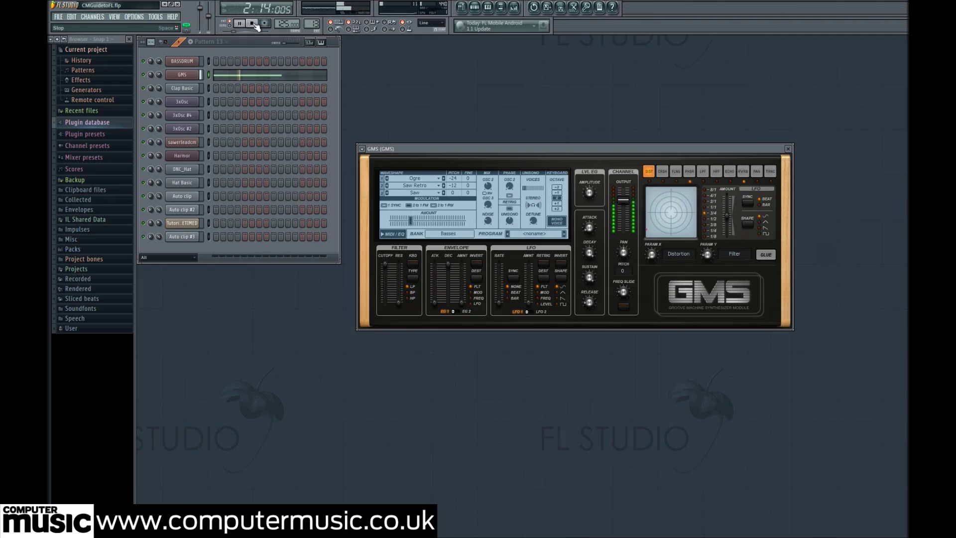
{"action": "left_click", "coordinate": [253, 23]}
{"action": "key", "text": "F8"}
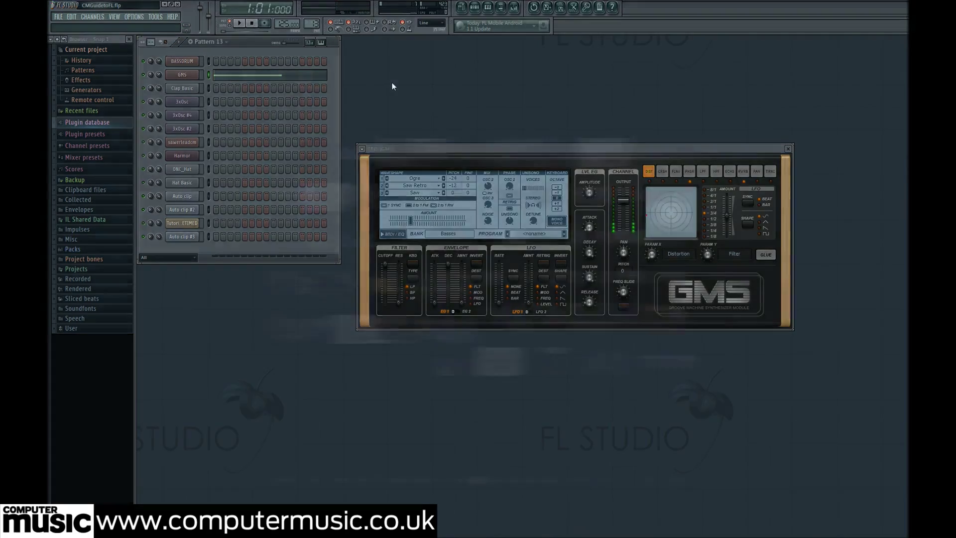
Add a GMS #2 channel to the Channel Rack and close the original GMS window.
{"action": "mouse_move", "coordinate": [395, 475]}
{"action": "left_click_drag", "start_coordinate": [559, 279], "coordinate": [188, 252]}
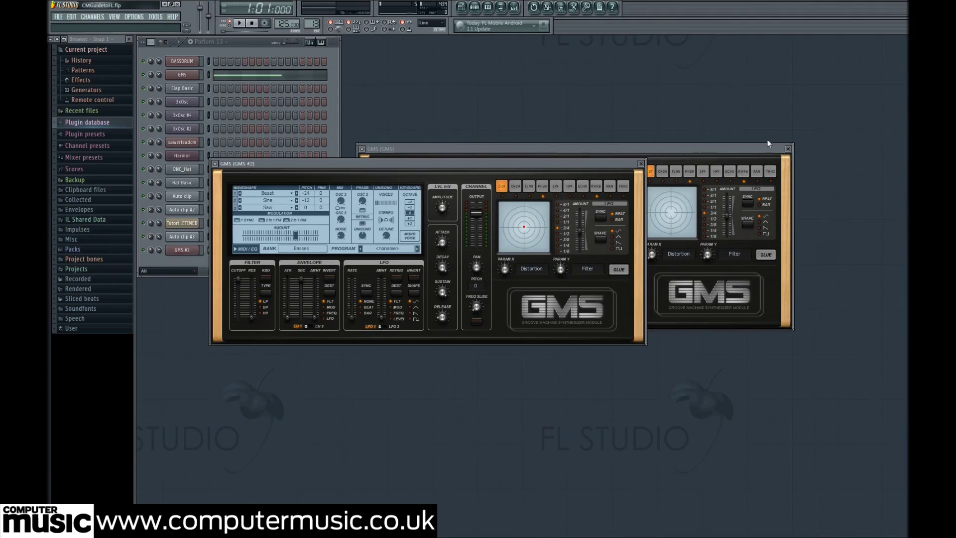
{"action": "left_click", "coordinate": [787, 148]}
{"action": "left_click_drag", "start_coordinate": [404, 163], "coordinate": [605, 143]}
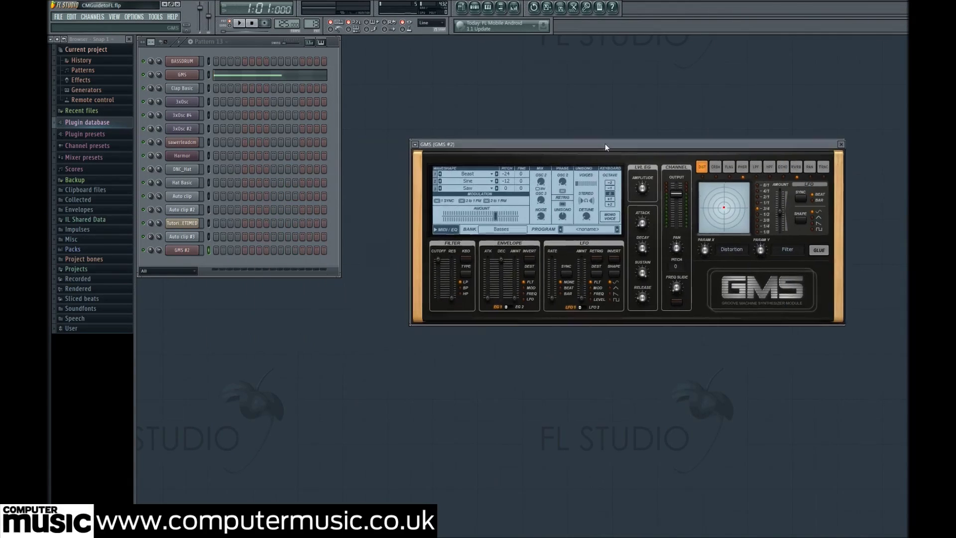
Set GMS #2's OSC1 waveshape to Ogre and OSC2 to Saw Retro.
{"action": "left_click", "coordinate": [486, 172]}
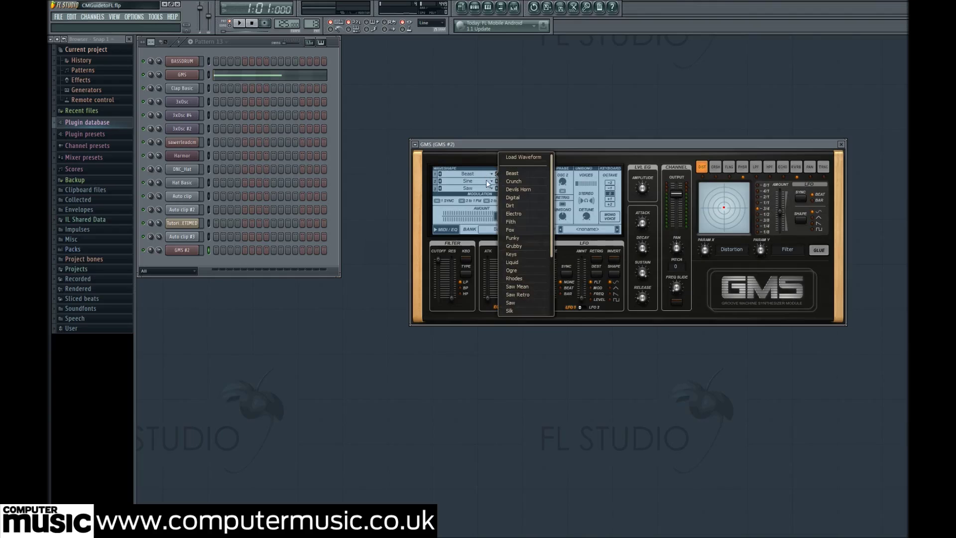
{"action": "left_click", "coordinate": [514, 270]}
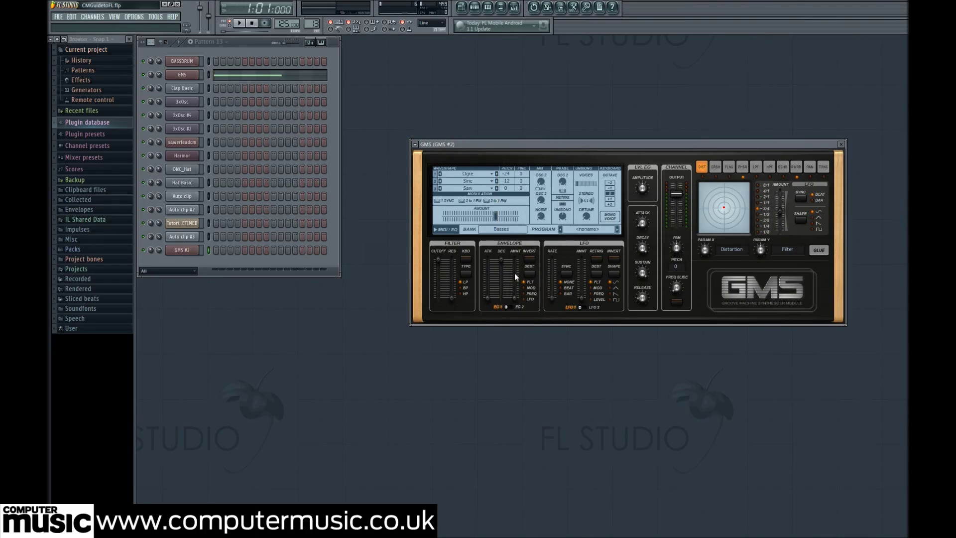
{"action": "left_click", "coordinate": [485, 181]}
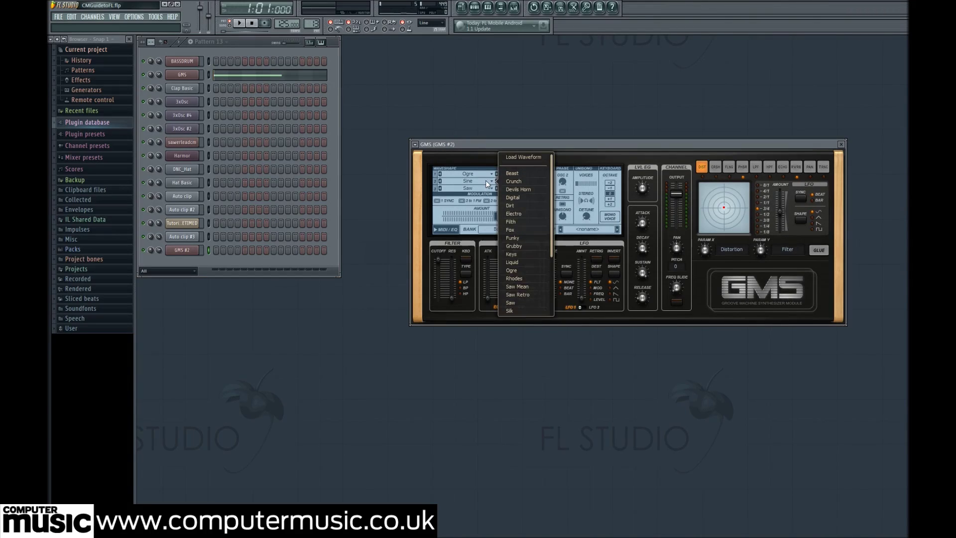
{"action": "left_click", "coordinate": [523, 294]}
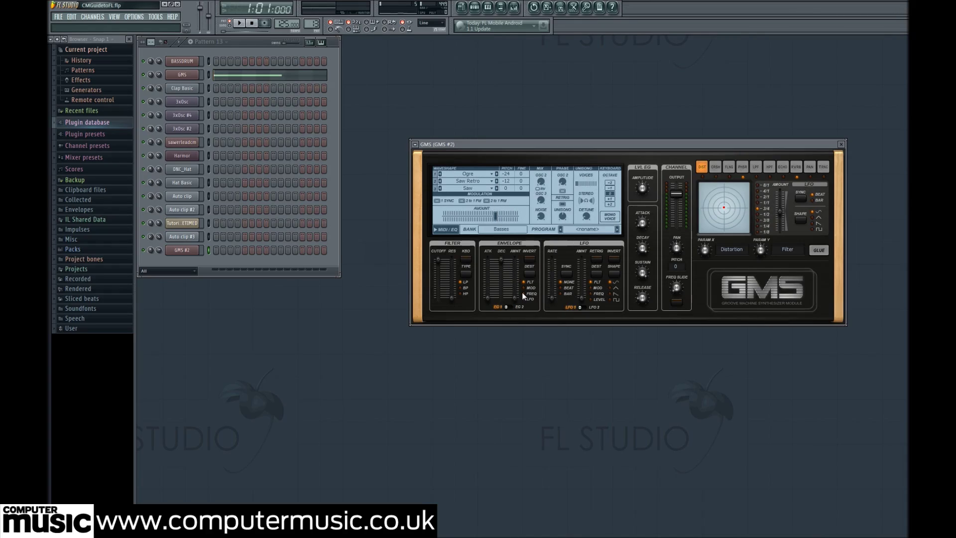
On Pattern 16, raise GMS #2's OSC 2 and Noise mix levels and set Unison Voices to 3.
{"action": "key", "text": "F4"}
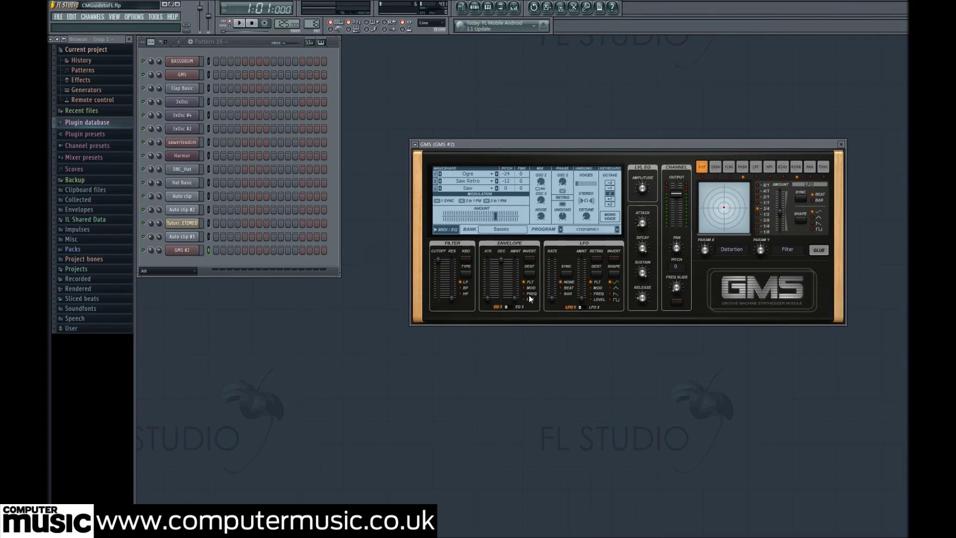
{"action": "left_click", "coordinate": [541, 182]}
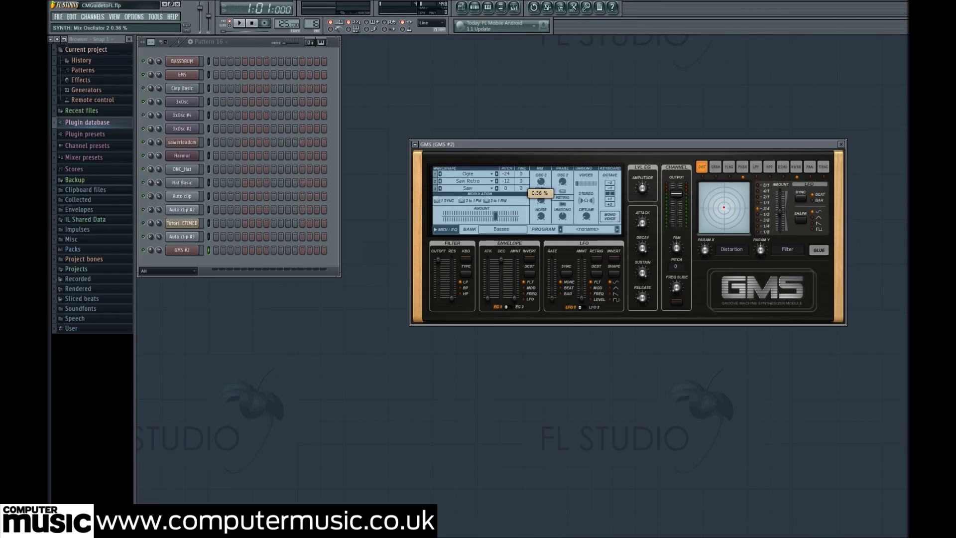
{"action": "left_click_drag", "start_coordinate": [541, 182], "coordinate": [540, 180]}
{"action": "left_click", "coordinate": [541, 215]}
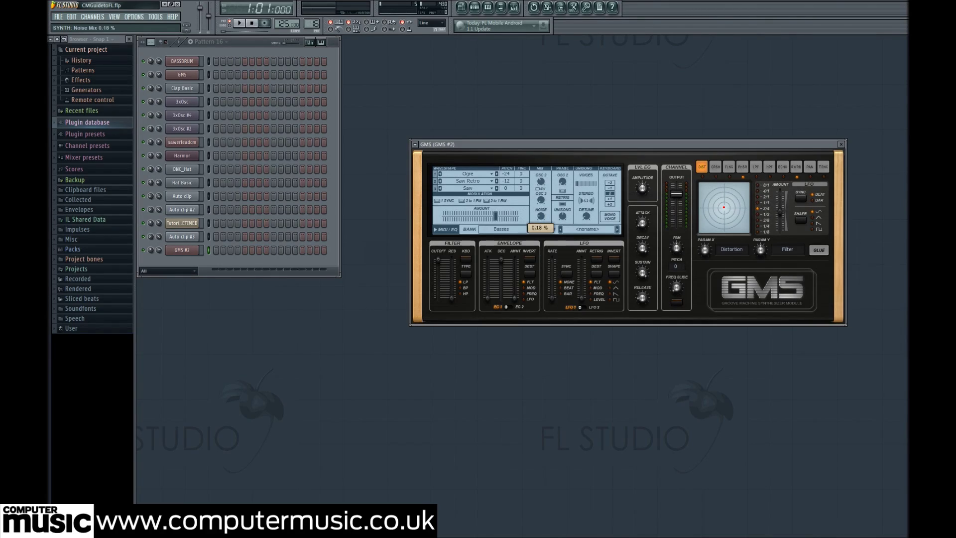
{"action": "left_click_drag", "start_coordinate": [541, 216], "coordinate": [546, 218]}
{"action": "left_click_drag", "start_coordinate": [578, 175], "coordinate": [578, 168]}
Enable 2 to 1 FM with a low modulation amount and switch on MONO VOICE.
{"action": "left_click", "coordinate": [462, 199]}
{"action": "left_click_drag", "start_coordinate": [495, 216], "coordinate": [463, 217]}
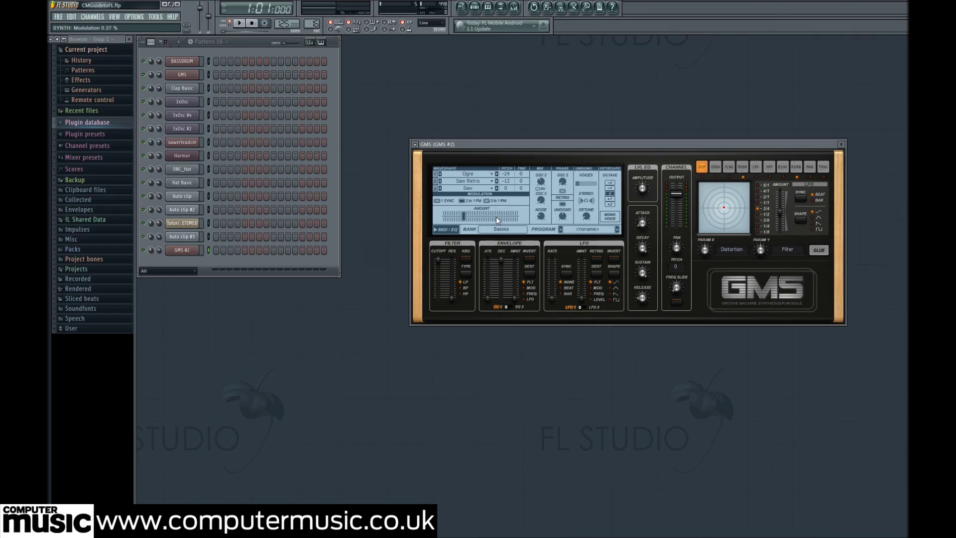
{"action": "left_click", "coordinate": [615, 217]}
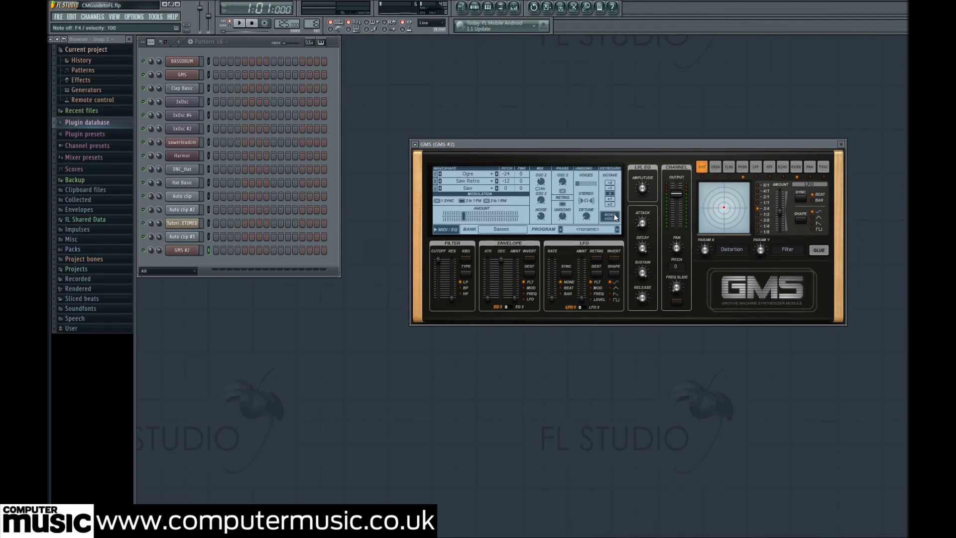
On the MIDI/EQ page, turn the EQ Low knob up to about 1.62 dB.
{"action": "left_click", "coordinate": [448, 230]}
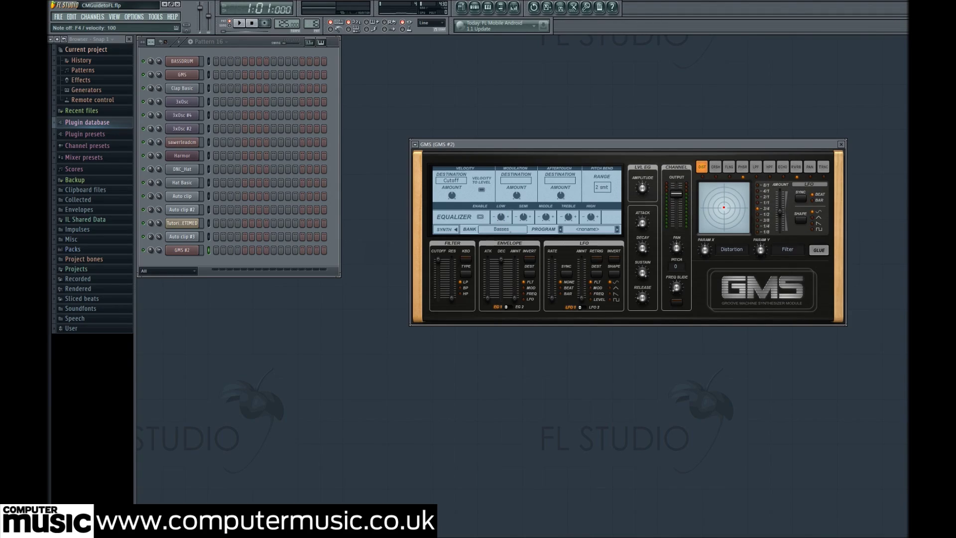
{"action": "left_click_drag", "start_coordinate": [503, 216], "coordinate": [501, 214]}
Select the RVRB effect and place its XY pad point near the centre.
{"action": "left_click", "coordinate": [794, 167]}
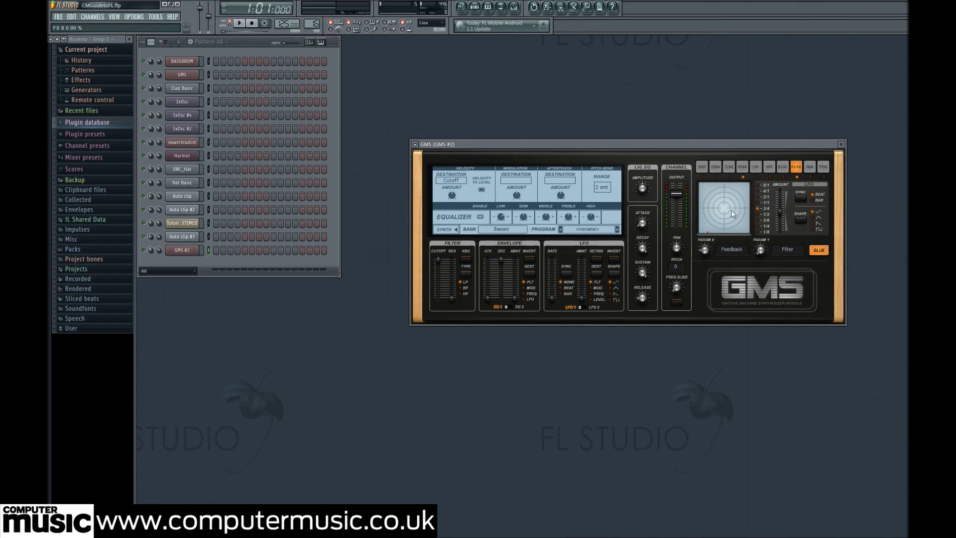
{"action": "left_click_drag", "start_coordinate": [709, 230], "coordinate": [727, 205]}
Select the DIST effect and pull its Param Y down to nearly zero.
{"action": "left_click", "coordinate": [700, 168]}
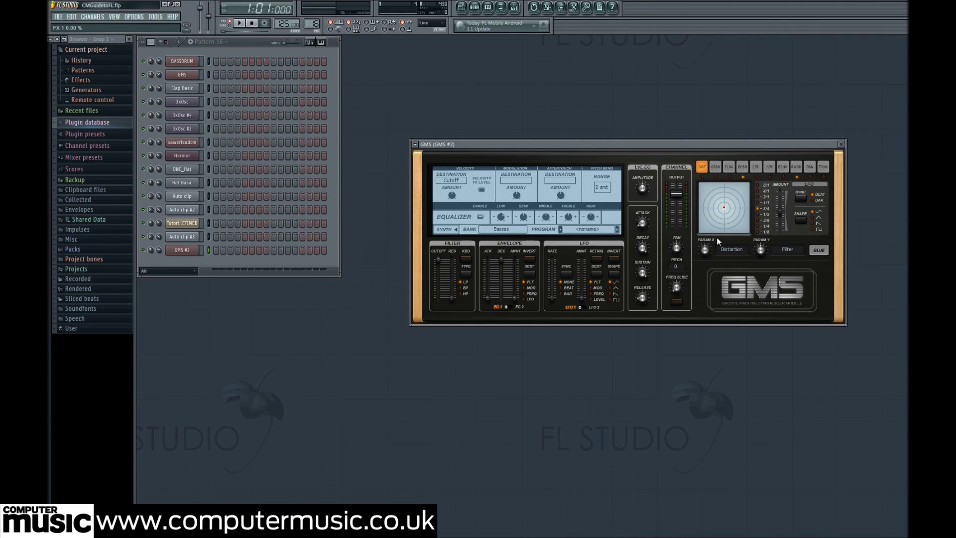
{"action": "left_click_drag", "start_coordinate": [727, 213], "coordinate": [747, 216]}
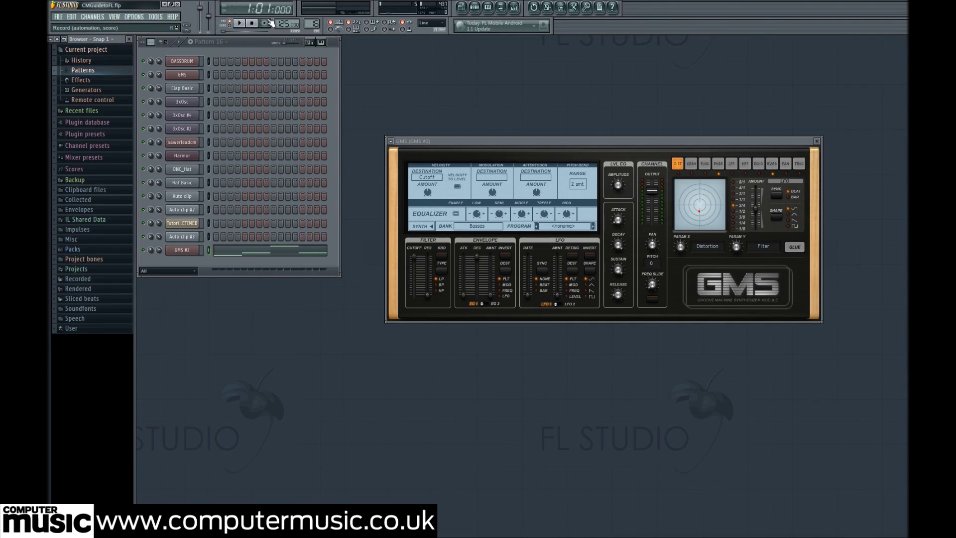
Record distortion XY-pad moves as Automation & score, then expand Patterns in the browser.
{"action": "left_click", "coordinate": [267, 23]}
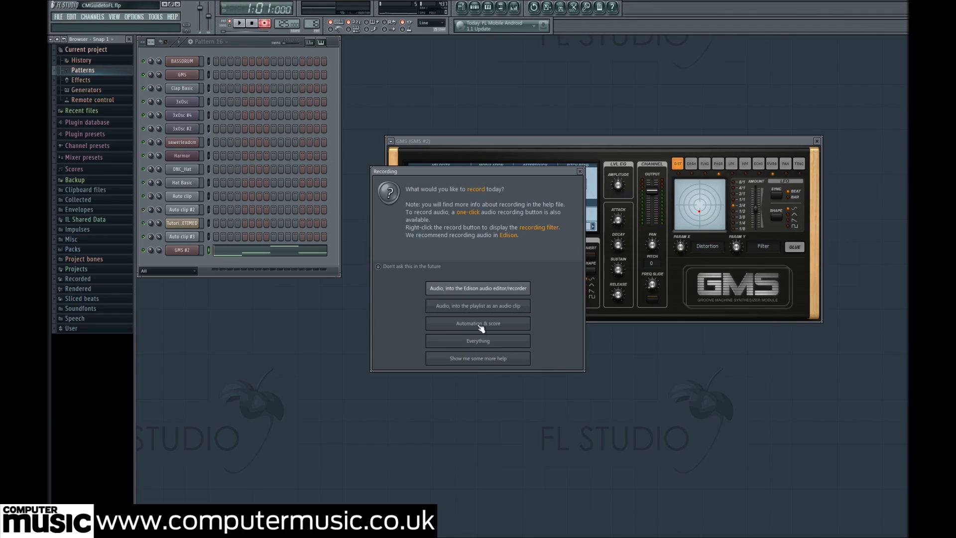
{"action": "left_click", "coordinate": [480, 324]}
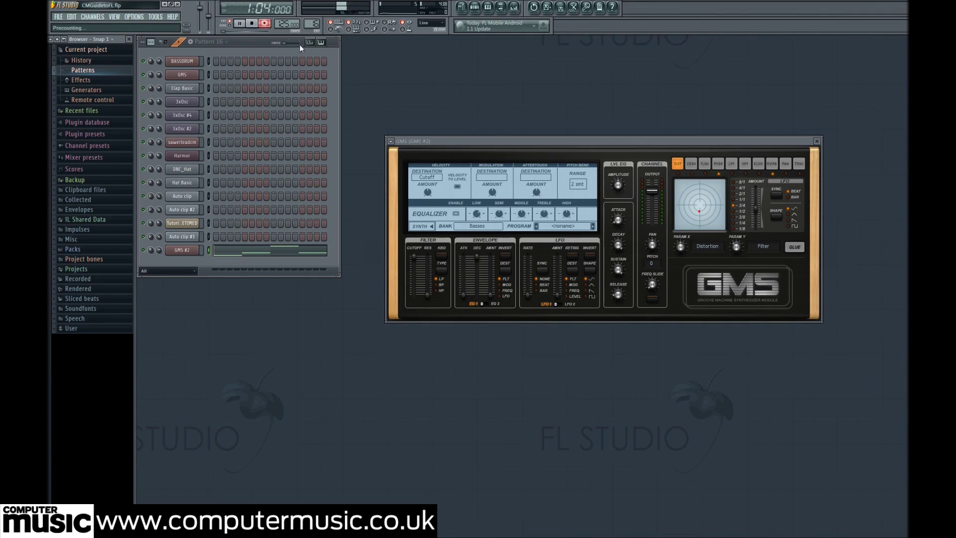
{"action": "mouse_move", "coordinate": [701, 213]}
{"action": "left_mouse_down"}
{"action": "mouse_move", "coordinate": [696, 199]}
{"action": "mouse_move", "coordinate": [710, 193]}
{"action": "mouse_move", "coordinate": [694, 191]}
{"action": "mouse_move", "coordinate": [706, 210]}
{"action": "mouse_move", "coordinate": [717, 191]}
{"action": "left_mouse_up"}
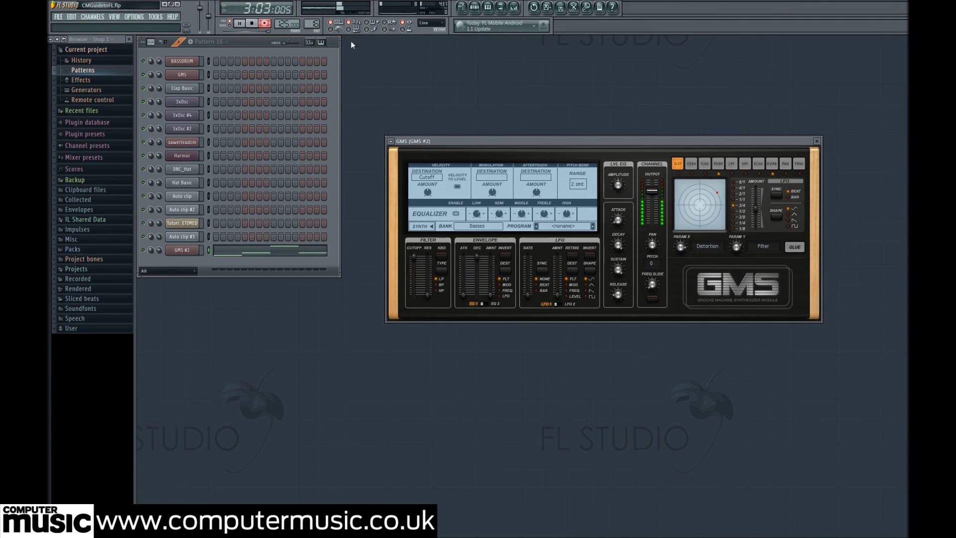
{"action": "left_click", "coordinate": [252, 23]}
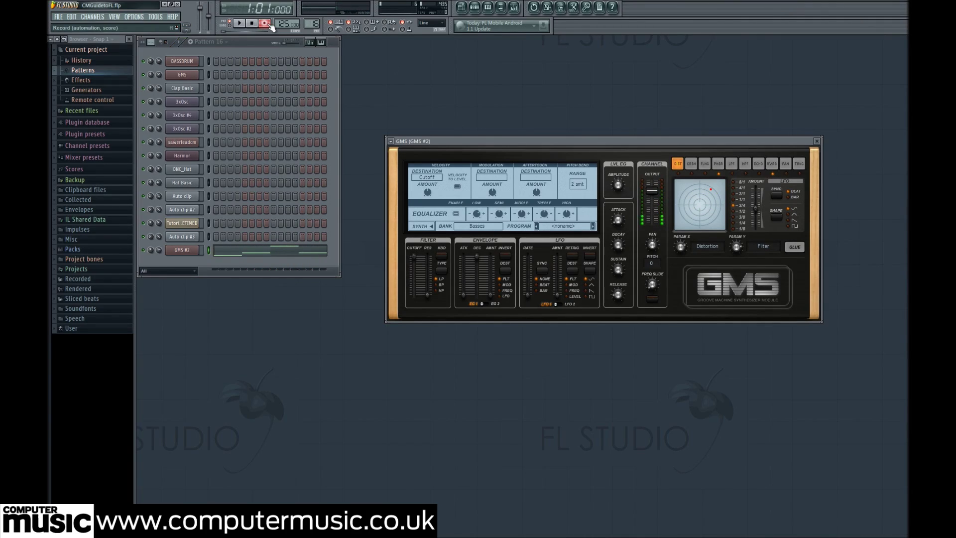
{"action": "left_click", "coordinate": [264, 23]}
{"action": "left_click", "coordinate": [78, 72]}
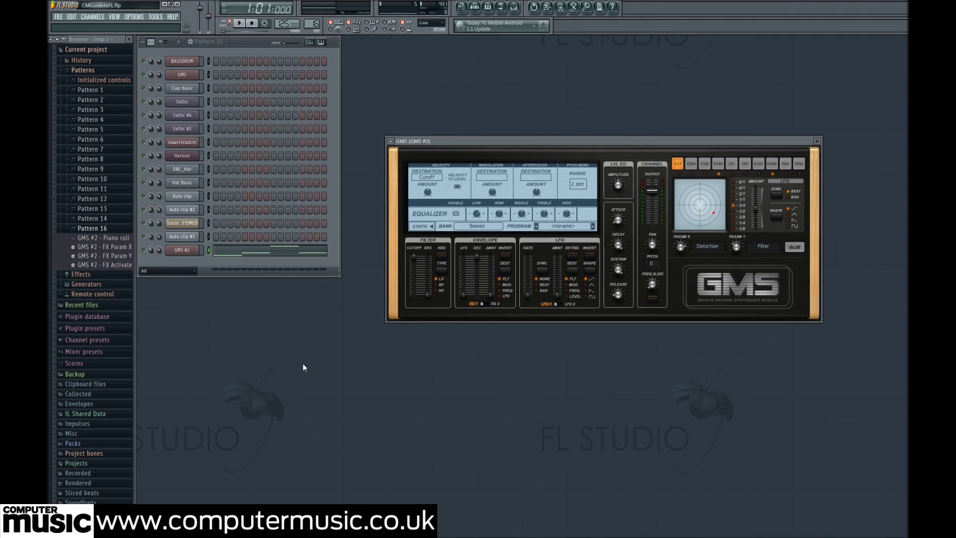
Redraw the FX Param X curve smoothly in the Event Editor, then open the FX Param Y events.
{"action": "left_click", "coordinate": [120, 248]}
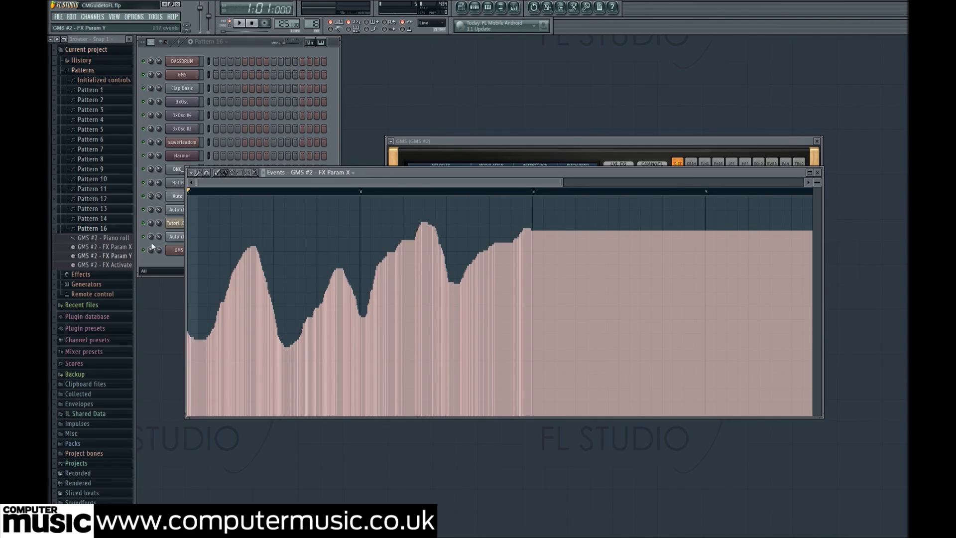
{"action": "left_click", "coordinate": [191, 173]}
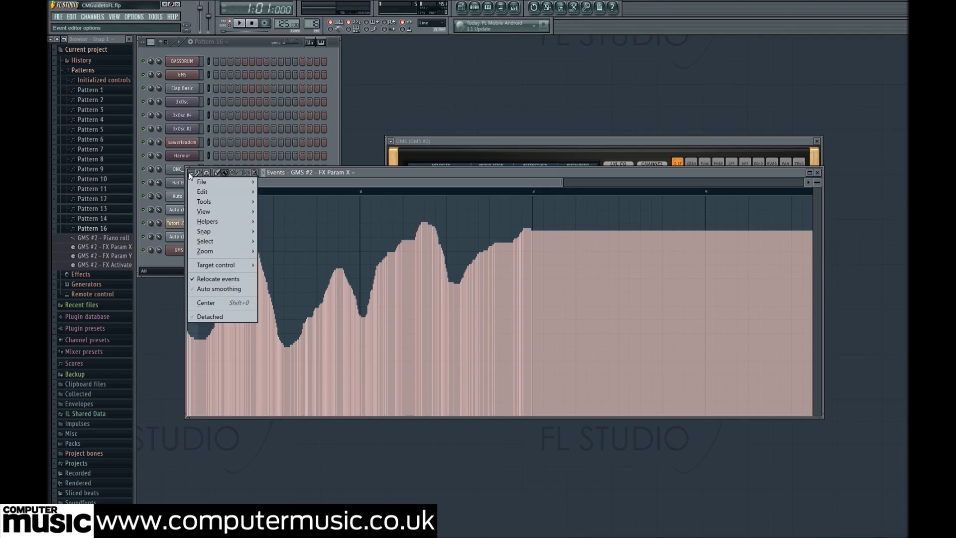
{"action": "left_click", "coordinate": [207, 288]}
{"action": "mouse_move", "coordinate": [193, 347]}
{"action": "left_mouse_down"}
{"action": "mouse_move", "coordinate": [252, 256]}
{"action": "mouse_move", "coordinate": [273, 302]}
{"action": "mouse_move", "coordinate": [312, 302]}
{"action": "mouse_move", "coordinate": [353, 297]}
{"action": "mouse_move", "coordinate": [432, 230]}
{"action": "mouse_move", "coordinate": [462, 285]}
{"action": "mouse_move", "coordinate": [531, 229]}
{"action": "left_mouse_up"}
{"action": "left_click", "coordinate": [101, 256]}
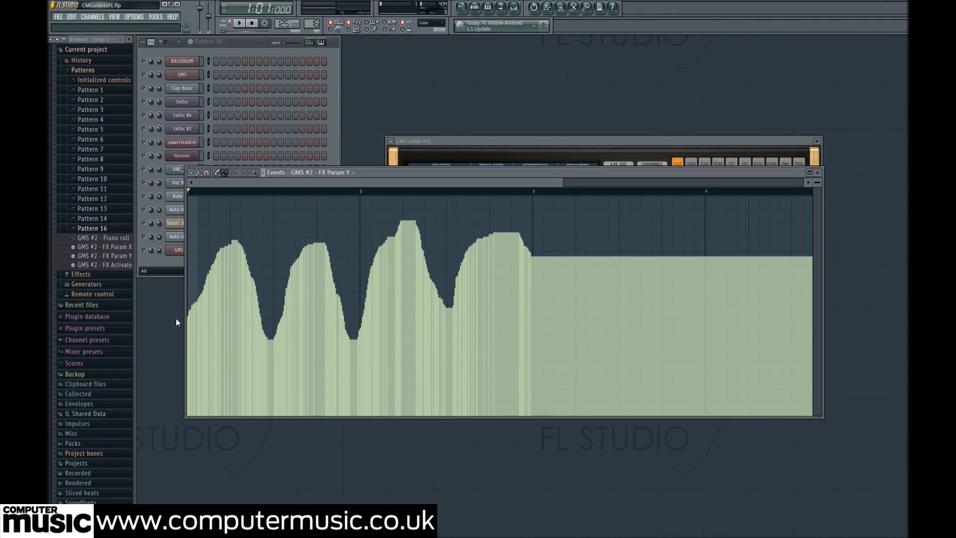